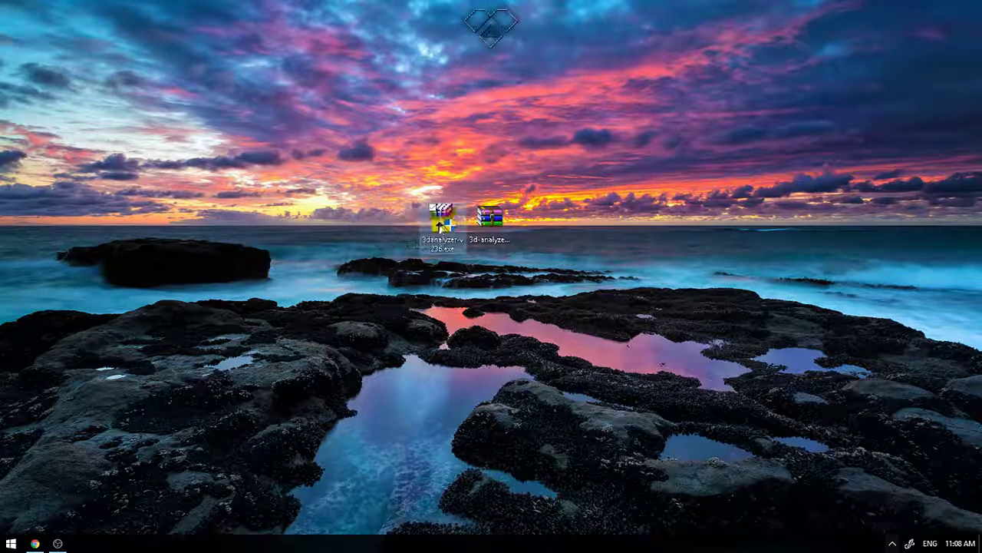
Extract the 3danalyzer-v236.exe archive to the desktop and put the extracted files into a new folder named 3D Analyse
double_click(440, 224)
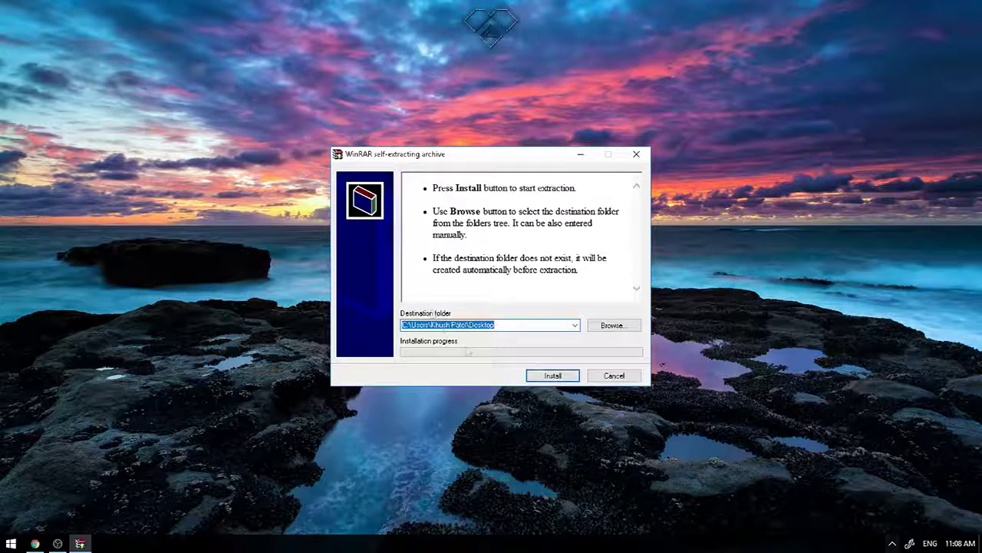
click(547, 378)
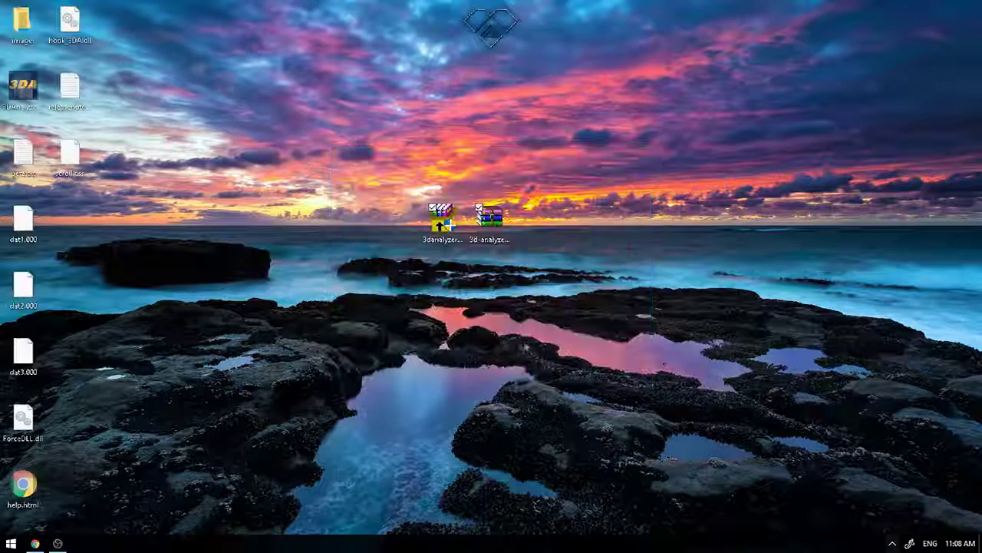
right_click(278, 224)
click(425, 322)
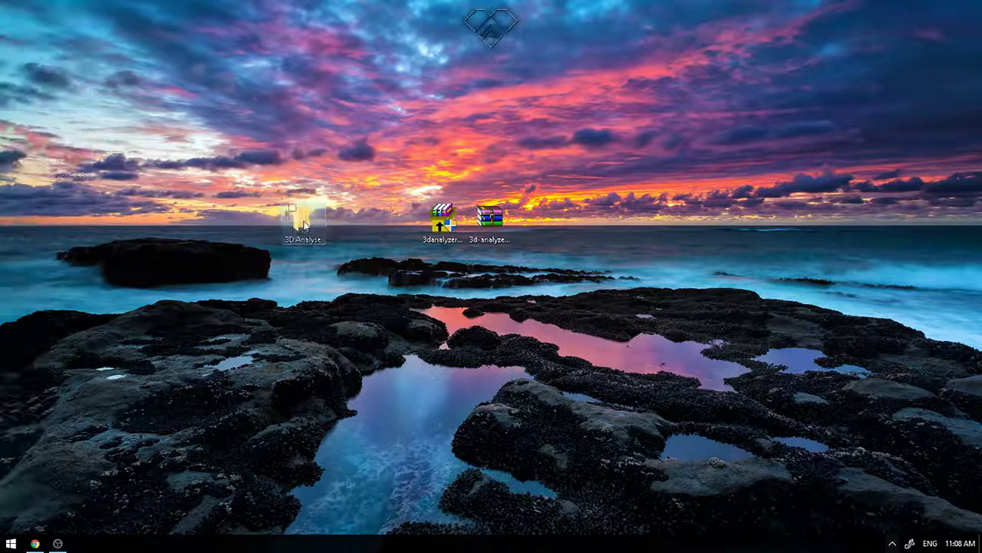
Launch 3DAnalyze.exe from the 3D Analyse folder and choose Loader.exe in D:\Games\Counter-Strike Global Offensive as the game to run
double_click(302, 218)
double_click(230, 214)
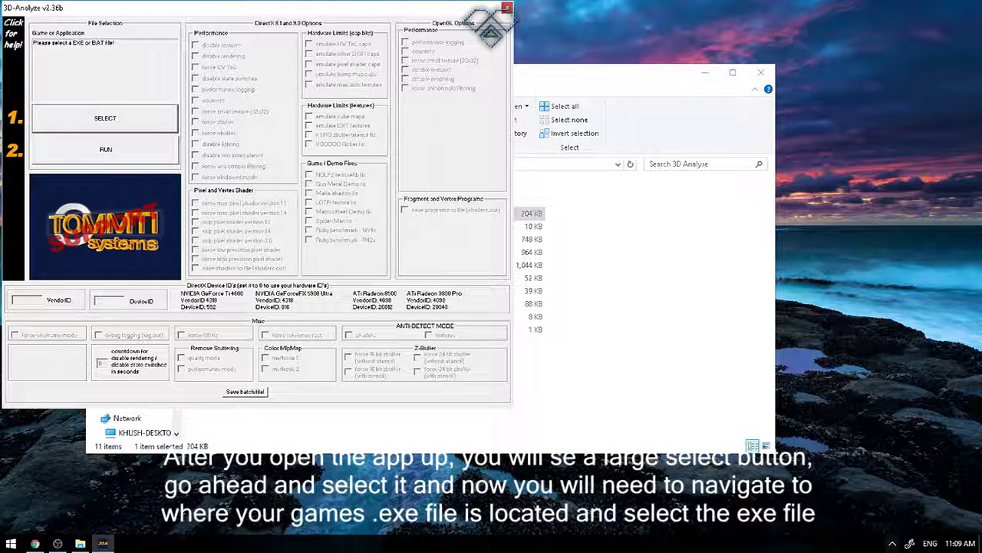
click(148, 112)
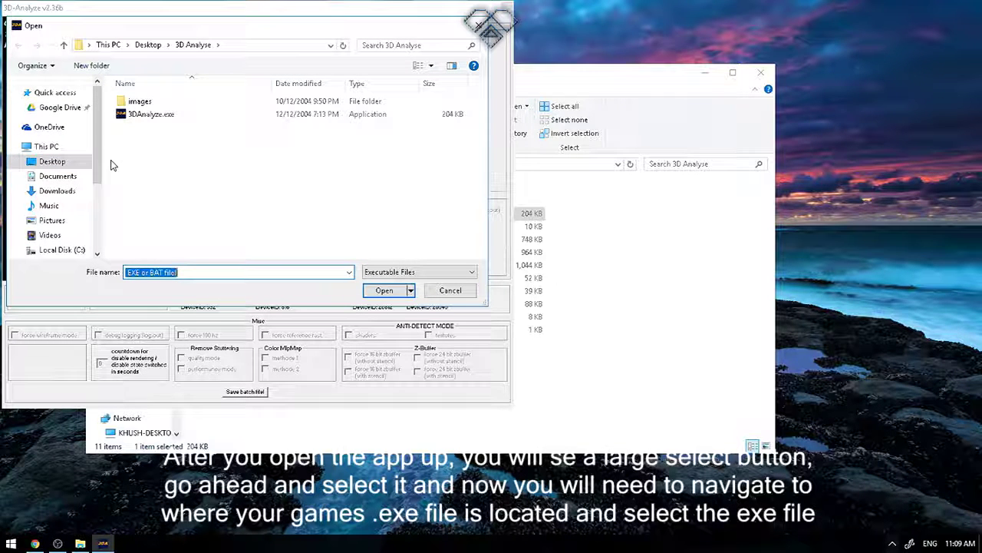
scroll(75, 257, down, 1)
click(66, 240)
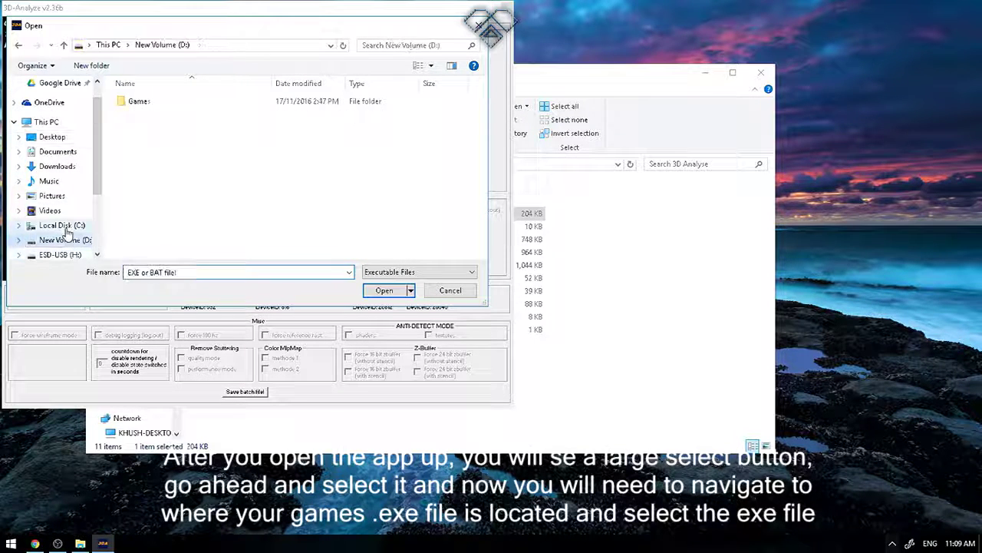
double_click(139, 100)
double_click(148, 102)
scroll(150, 105, down, 1)
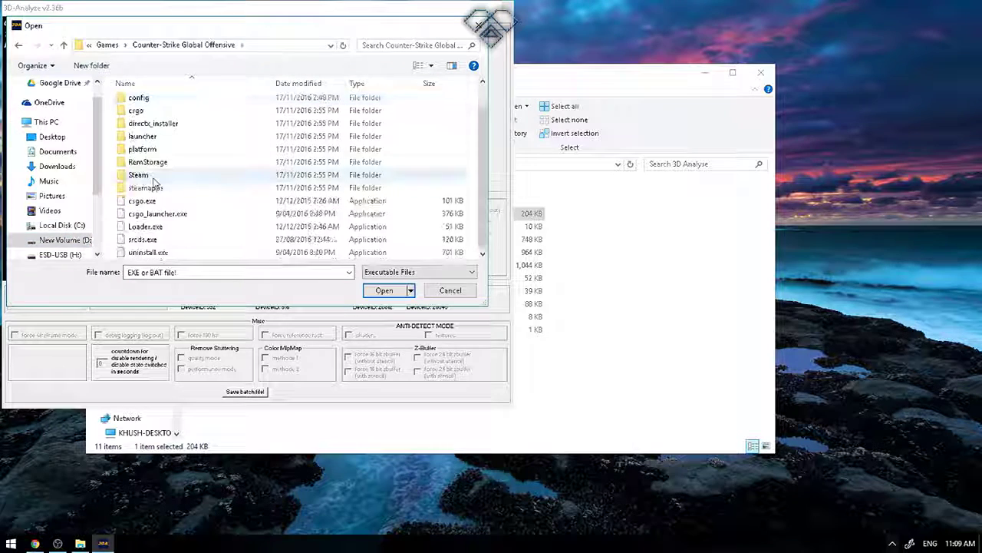
double_click(138, 226)
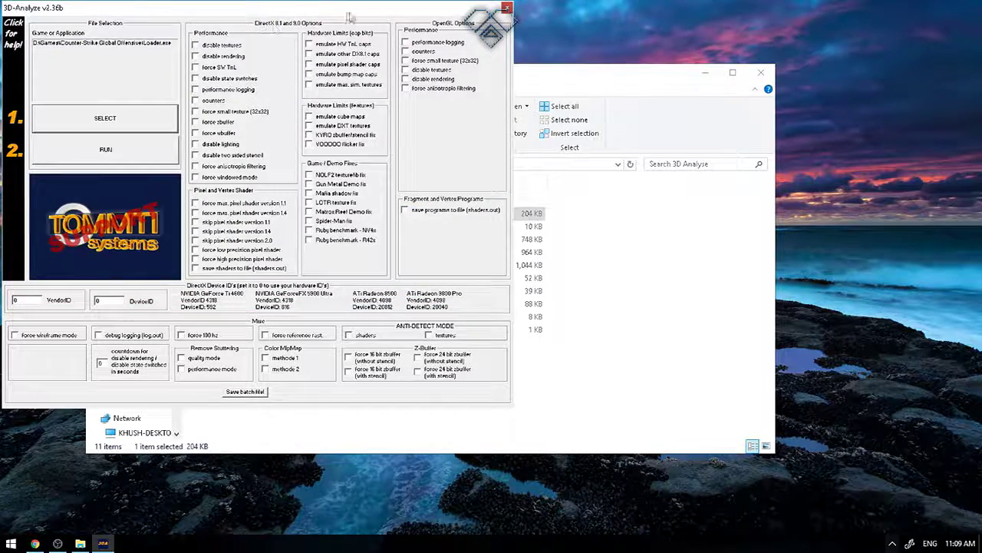
Set the VendorID to 4098 and the DeviceID to 20040, matching the ATi Radeon 9800 Pro
drag(349, 17, 506, 68)
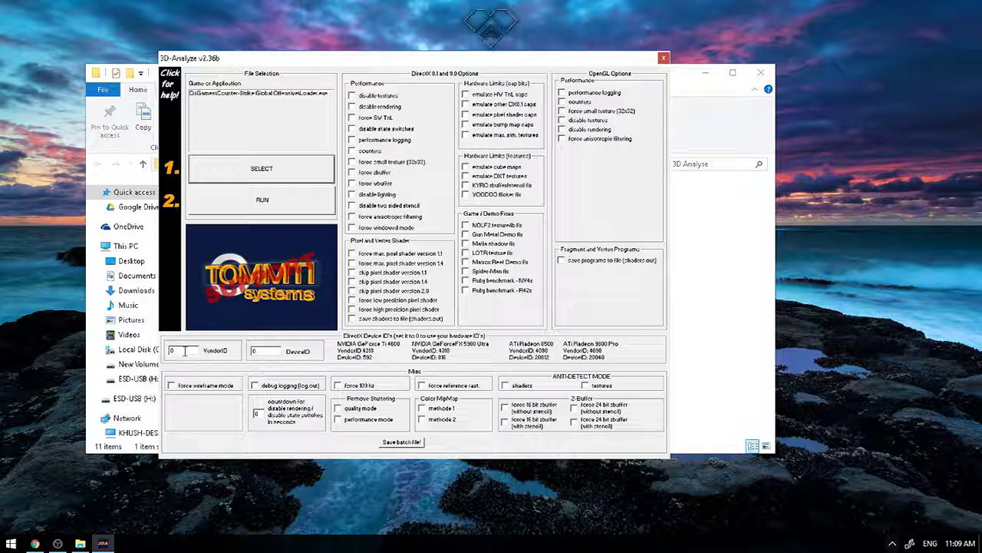
drag(185, 350, 164, 348)
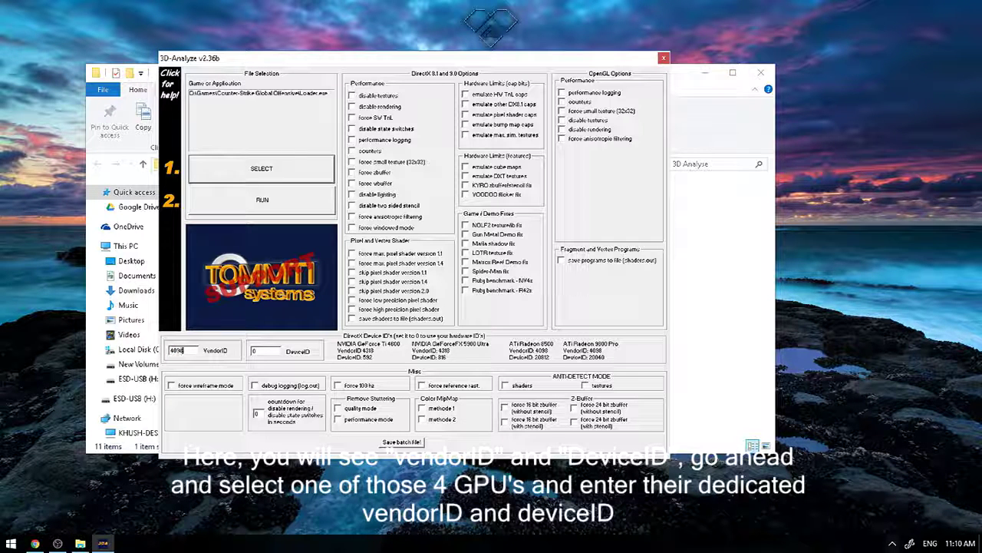
double_click(274, 352)
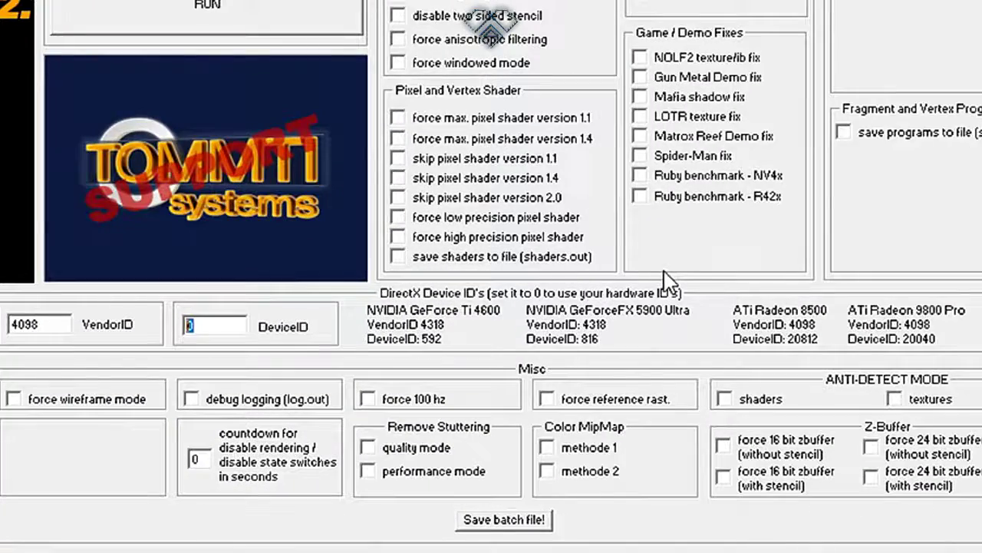
text(200)
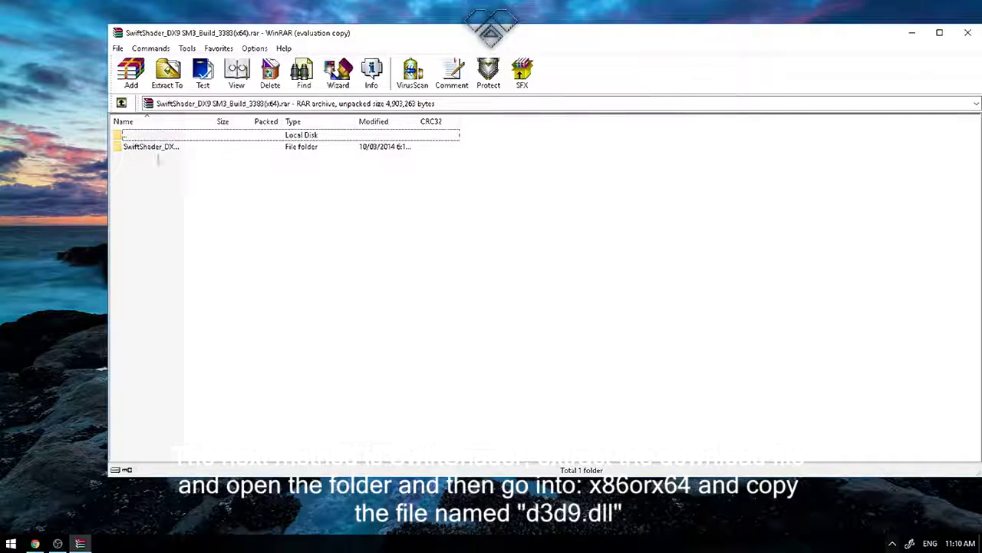
Extract the SwiftShader_DX9 SM3_Build_3383(x64) folder from its RAR archive to the desktop and close WinRAR
click(610, 259)
click(968, 32)
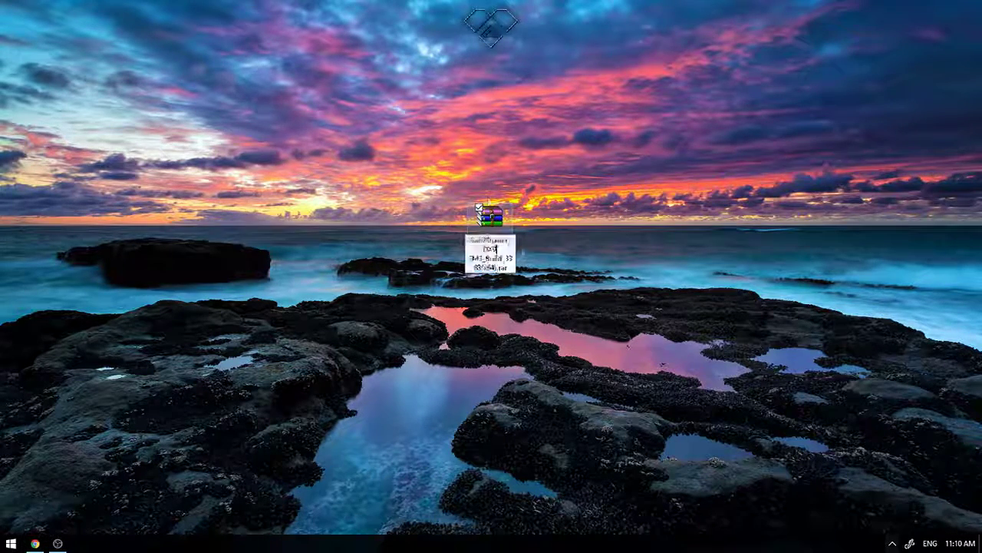
double_click(491, 216)
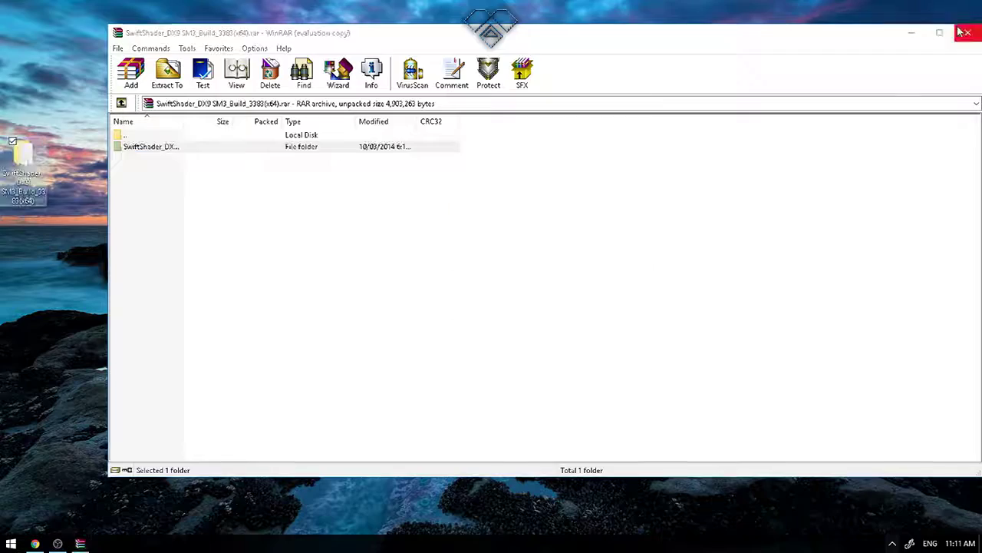
click(964, 32)
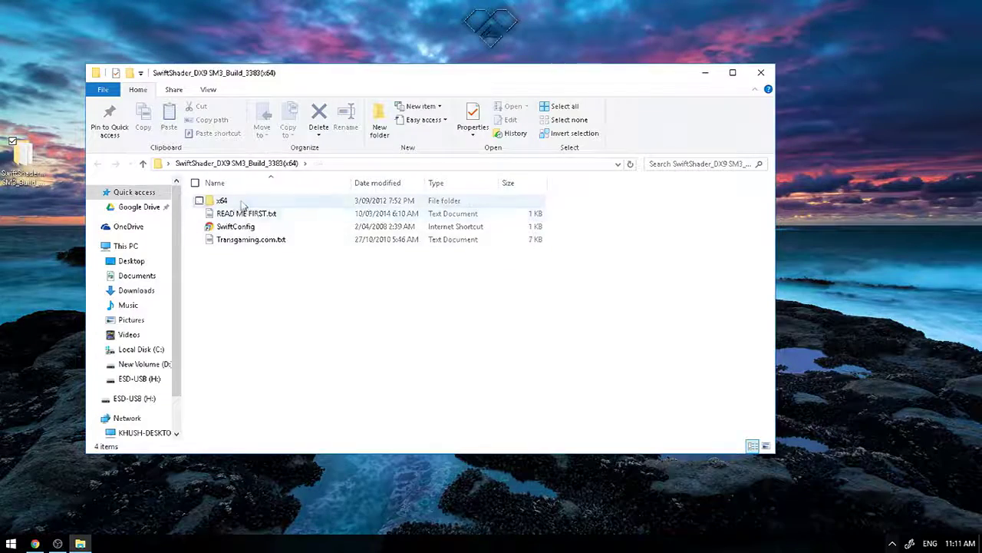
Open the x64 folder inside the SwiftShader folder and copy d3d9.dll
double_click(220, 196)
click(228, 200)
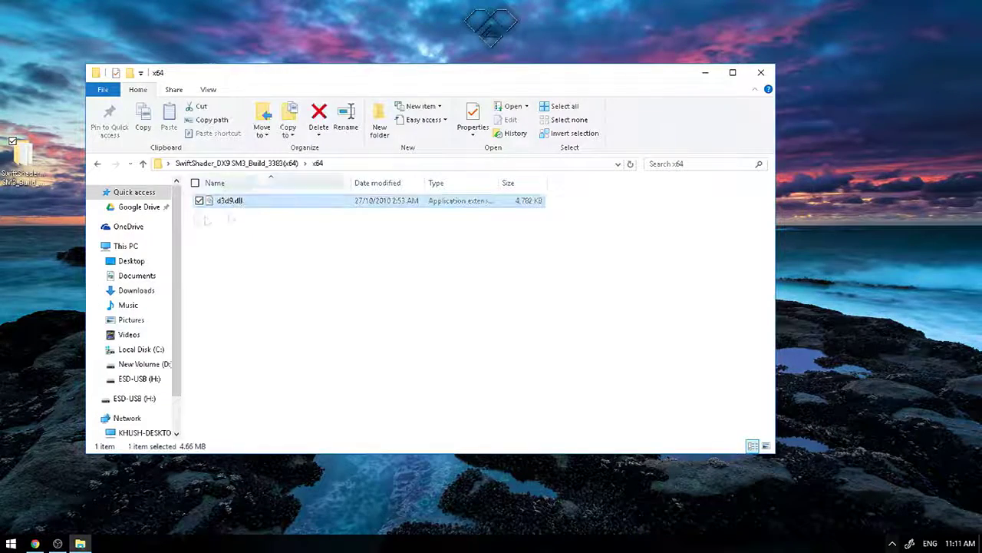
right_click(233, 204)
click(259, 357)
Read through READ ME FIRST.txt in the SwiftShader folder and close it
key(alt+Up)
double_click(234, 211)
scroll(314, 236, down, 5)
scroll(197, 203, up, 5)
click(727, 17)
Read through Transgaming.com.txt in the SwiftShader folder, highlighting passages, and close it
double_click(251, 240)
scroll(376, 230, down, 10)
drag(31, 136, 69, 157)
drag(21, 218, 538, 156)
scroll(537, 156, down, 1)
drag(21, 198, 111, 303)
scroll(111, 302, down, 2)
drag(40, 219, 679, 302)
click(727, 17)
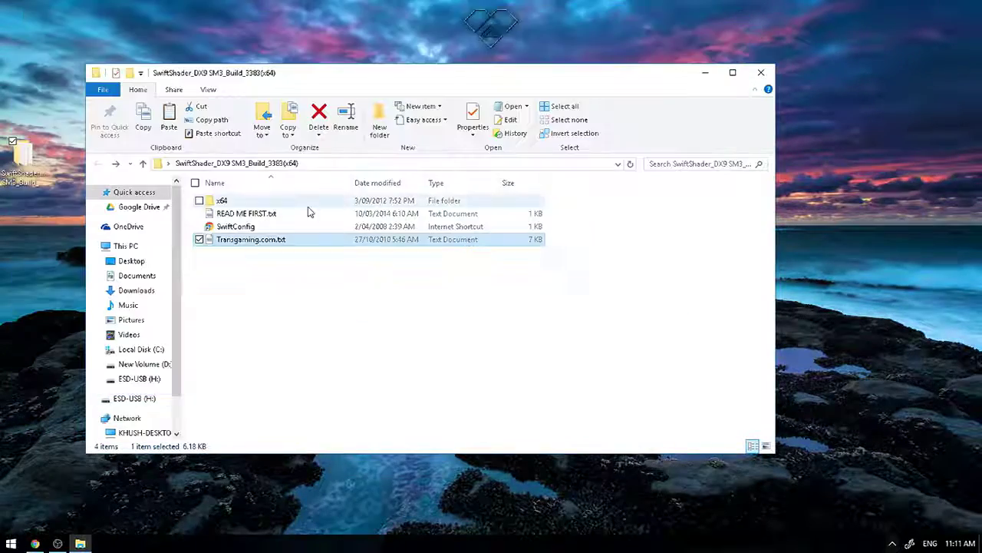
Return to the SwiftShader x64 folder and copy the d3d9.dll file
double_click(222, 200)
right_click(230, 200)
click(261, 351)
Paste d3d9.dll into D:\Games\Counter-Strike Global Offensive, check it among the game files, and close the folder window
click(141, 349)
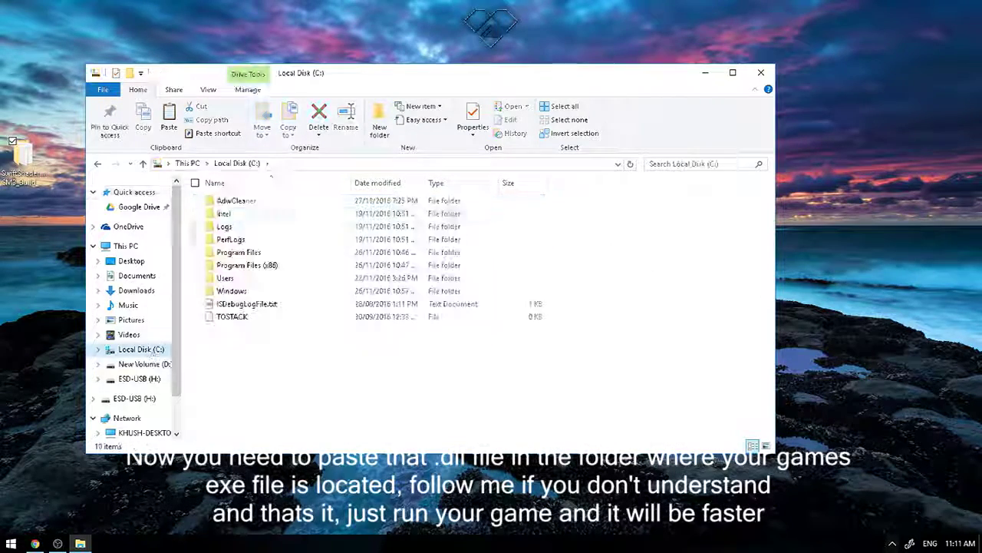
click(144, 364)
double_click(227, 200)
double_click(263, 205)
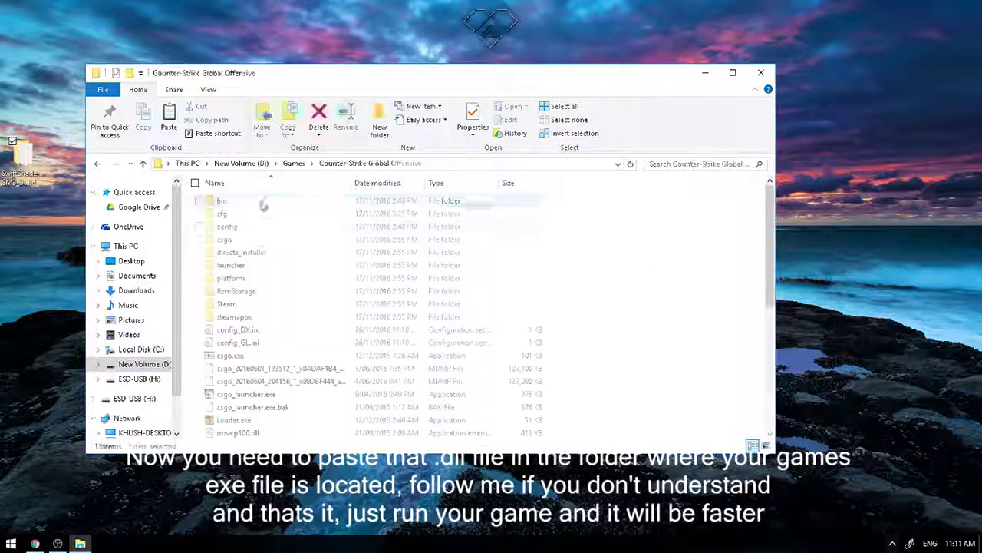
right_click(620, 300)
click(643, 382)
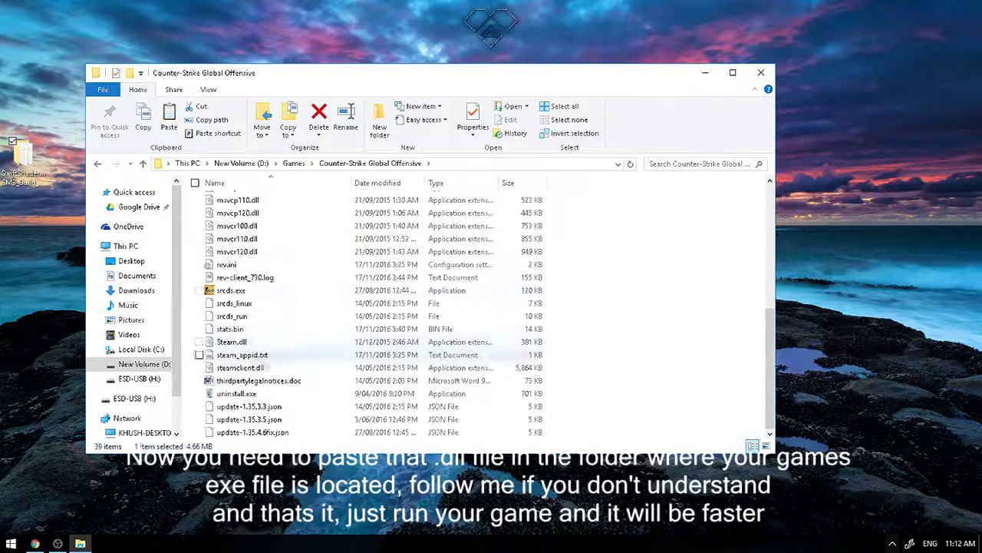
scroll(226, 258, up, 3)
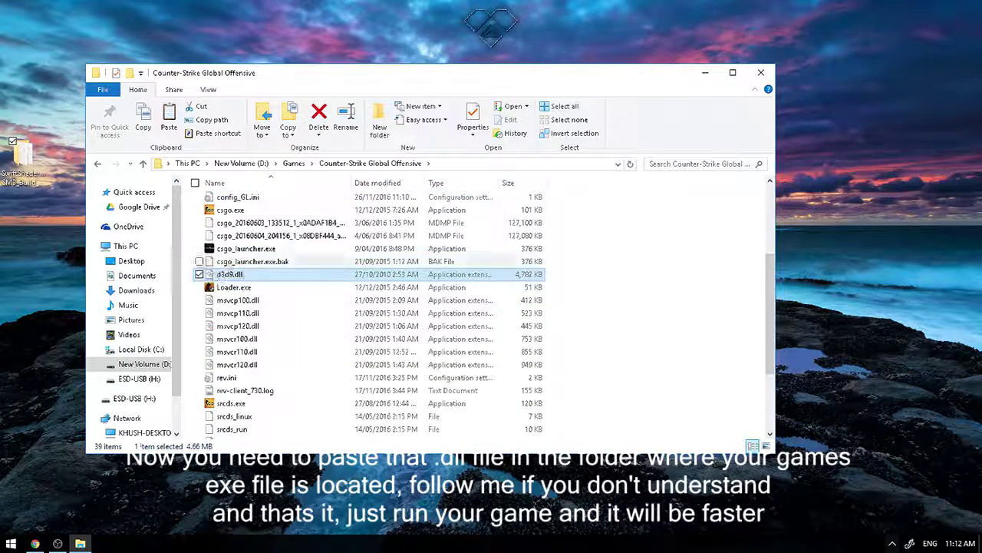
scroll(622, 291, up, 4)
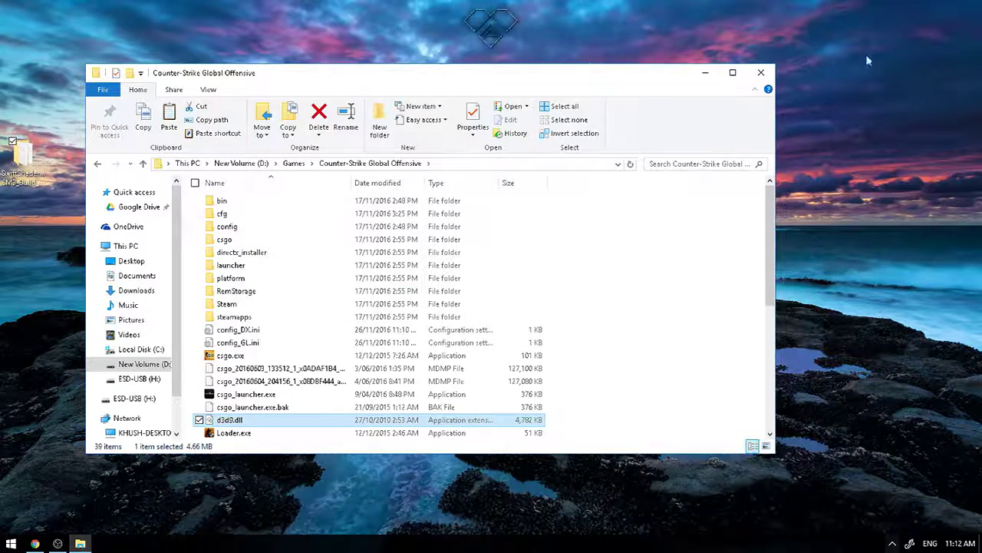
click(761, 72)
Run the RazerCortexSetup installer from the desktop and install Razer Cortex with a desktop icon
drag(706, 248, 485, 227)
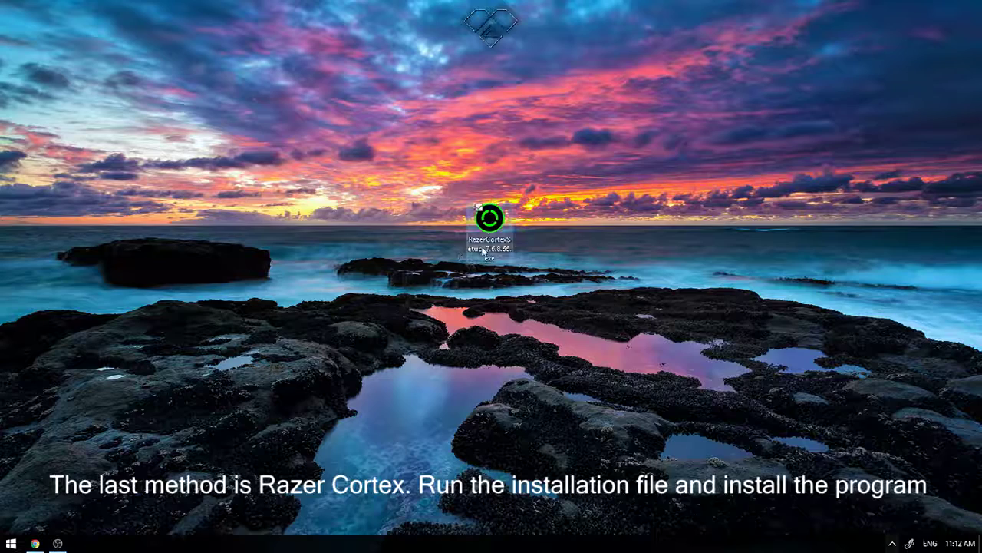
double_click(488, 218)
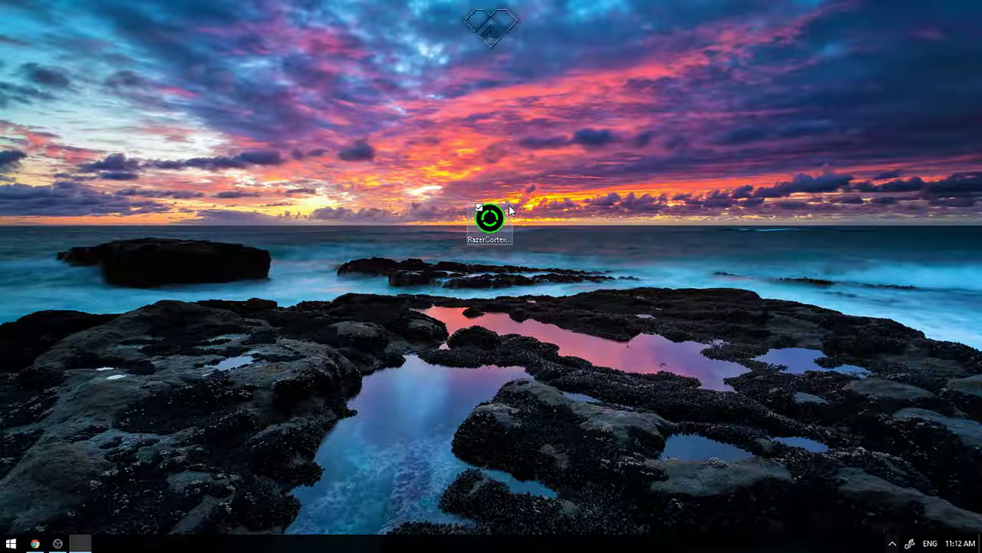
double_click(509, 205)
click(569, 372)
click(569, 372)
click(525, 329)
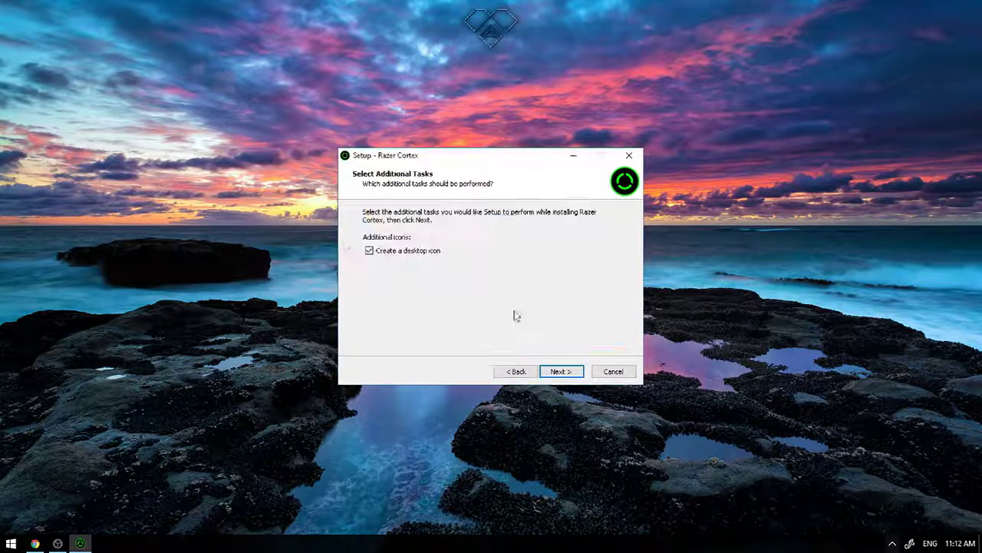
click(557, 372)
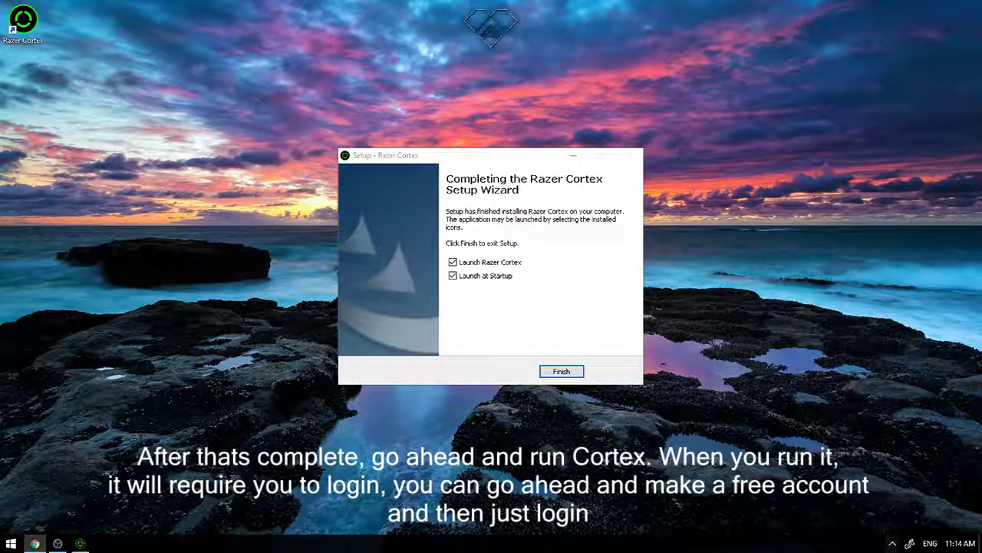
Finish the setup with Launch at Startup disabled and Razer Cortex launched, and dismiss its What's New window
click(453, 276)
click(568, 374)
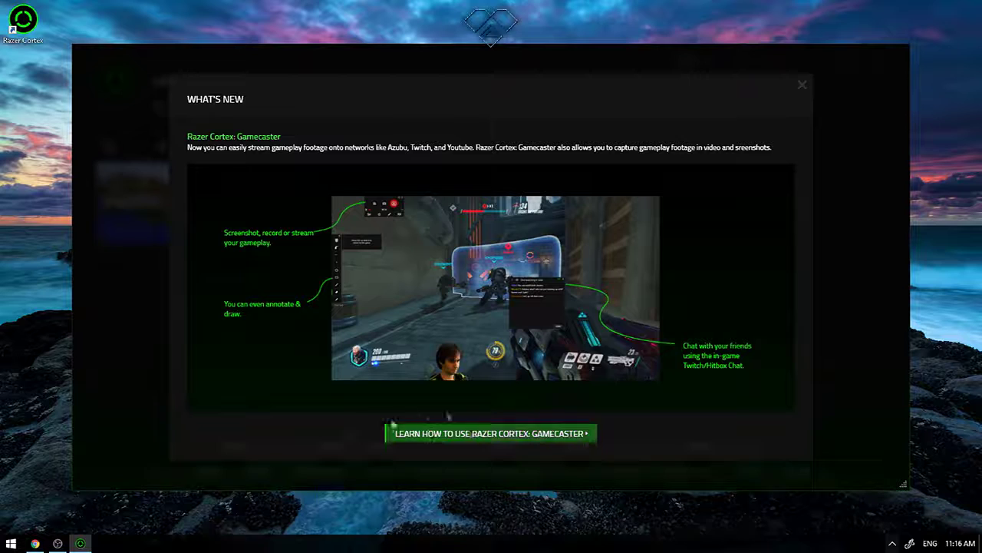
click(802, 85)
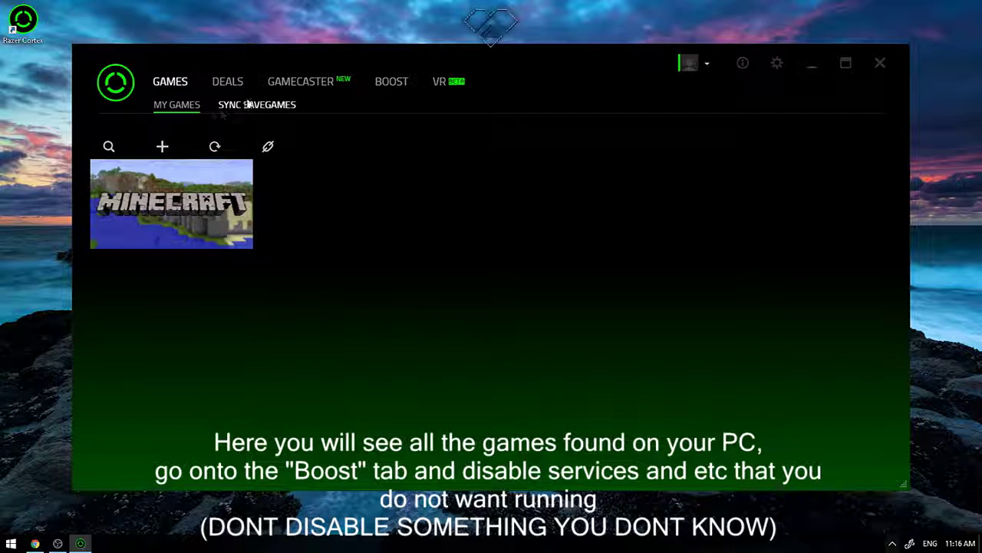
Go to Razer Cortex's Boost settings and select the chrome.exe processes to terminate during Boost
click(177, 106)
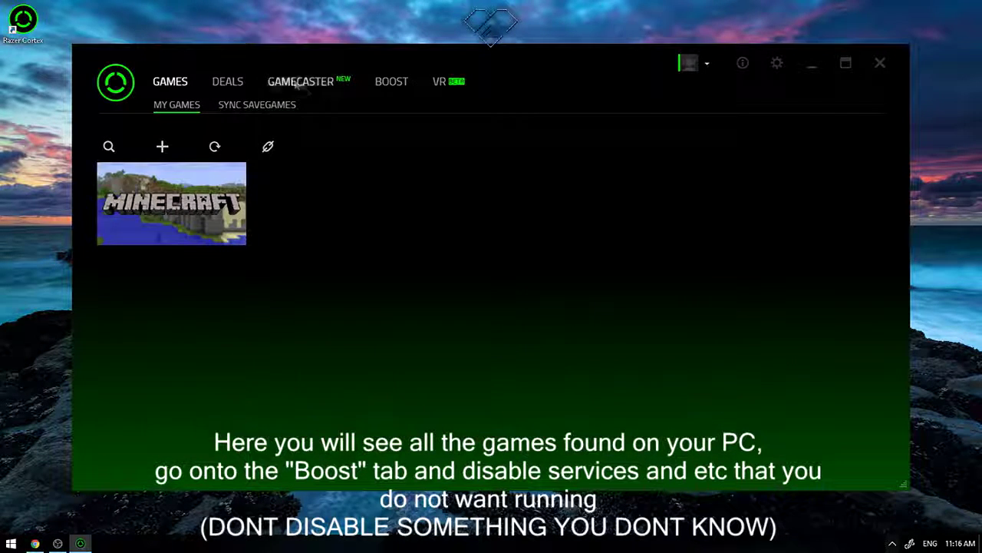
click(364, 80)
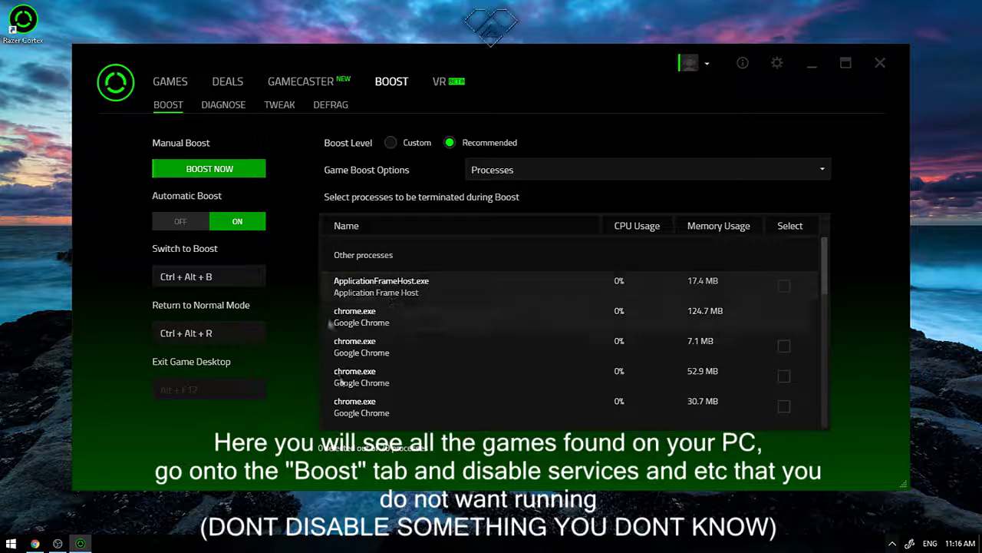
click(784, 316)
click(784, 345)
click(783, 375)
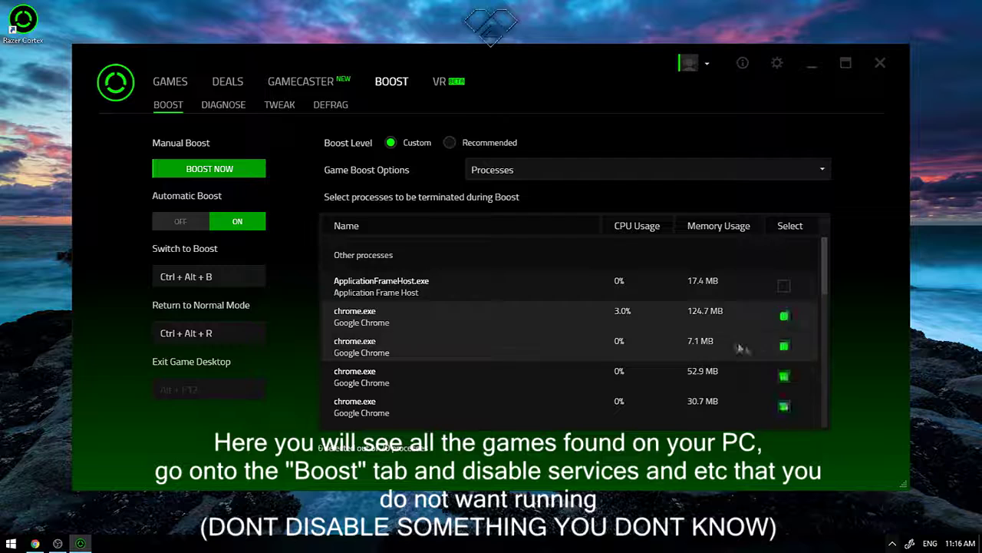
click(783, 405)
Add both googledrivesync.exe processes, SearchUI.exe and obs64.exe to the processes terminated during Boost
drag(829, 296, 827, 368)
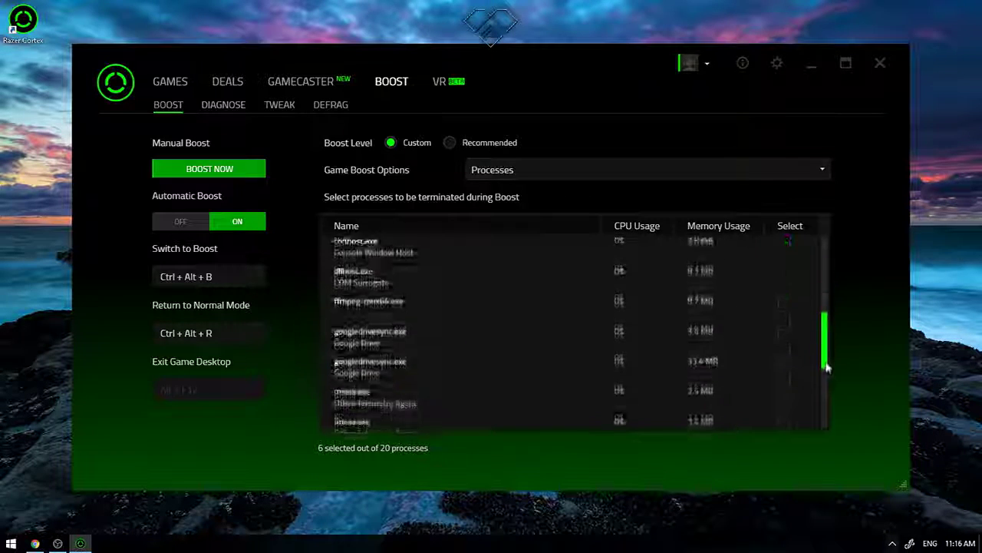
click(784, 331)
click(784, 361)
scroll(829, 362, down, 1)
scroll(828, 368, down, 3)
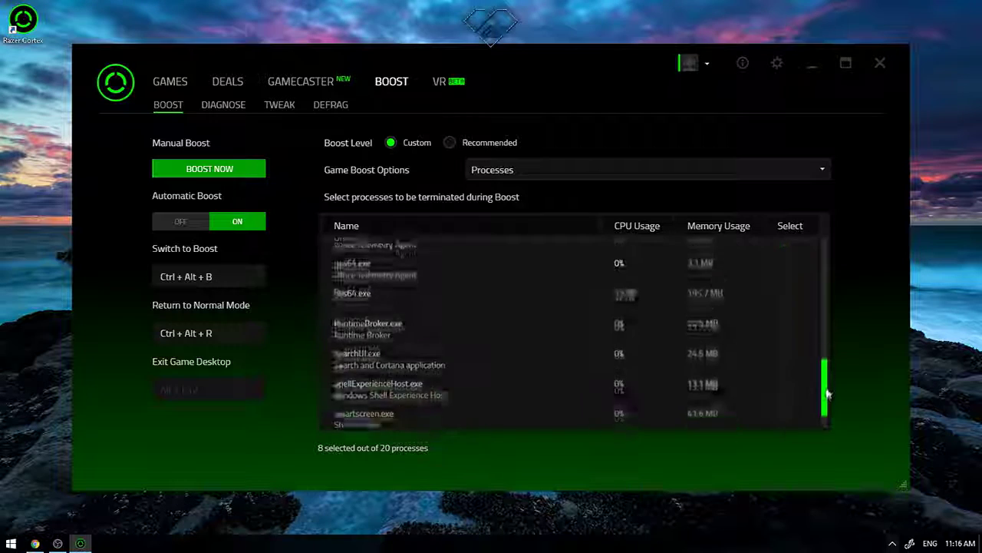
click(783, 324)
click(785, 262)
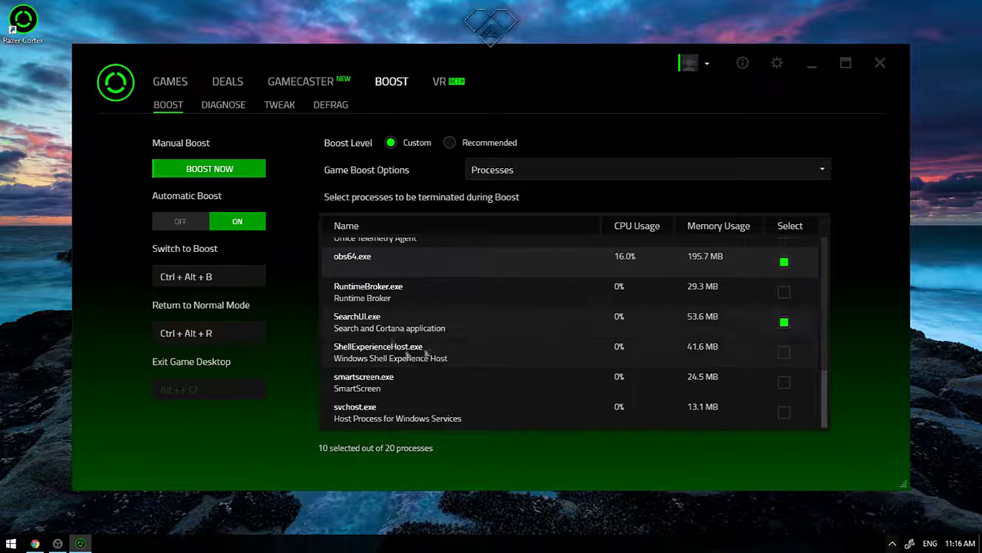
scroll(827, 376, up, 3)
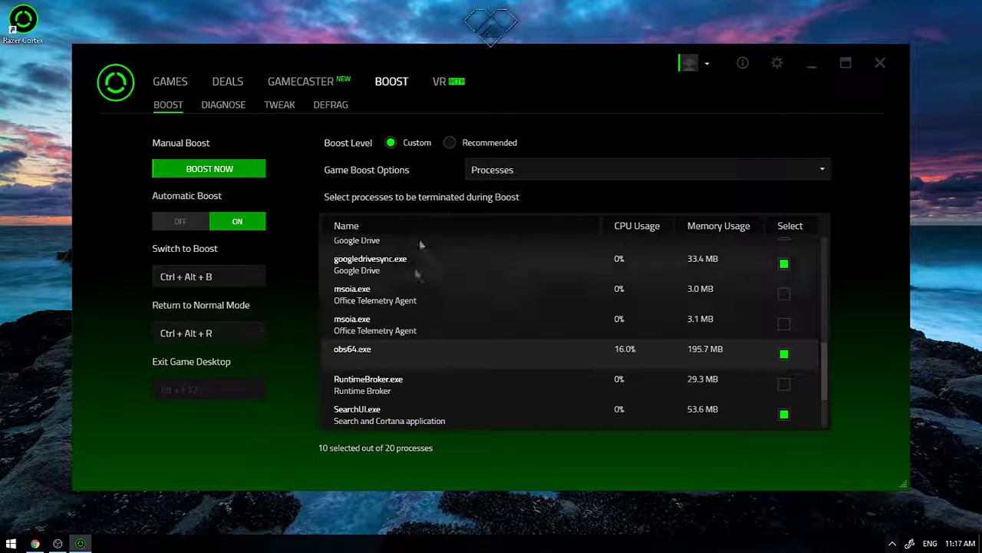
Review the list of Windows services selected for termination during Boost
click(554, 172)
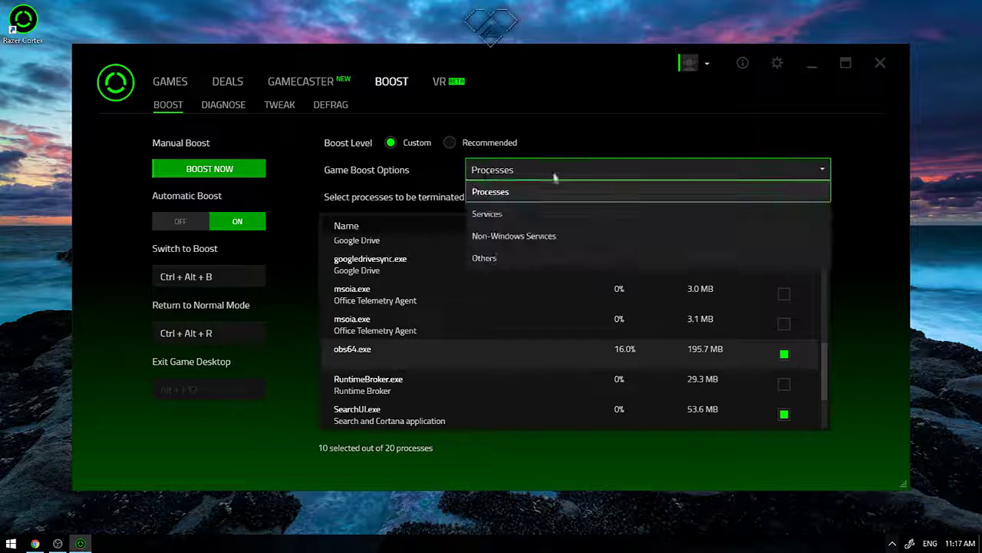
click(509, 215)
drag(825, 261, 826, 370)
Enable closing Explorer.exe among the Others boost options, confirm the choice, and view the Non-Windows Services list
click(490, 170)
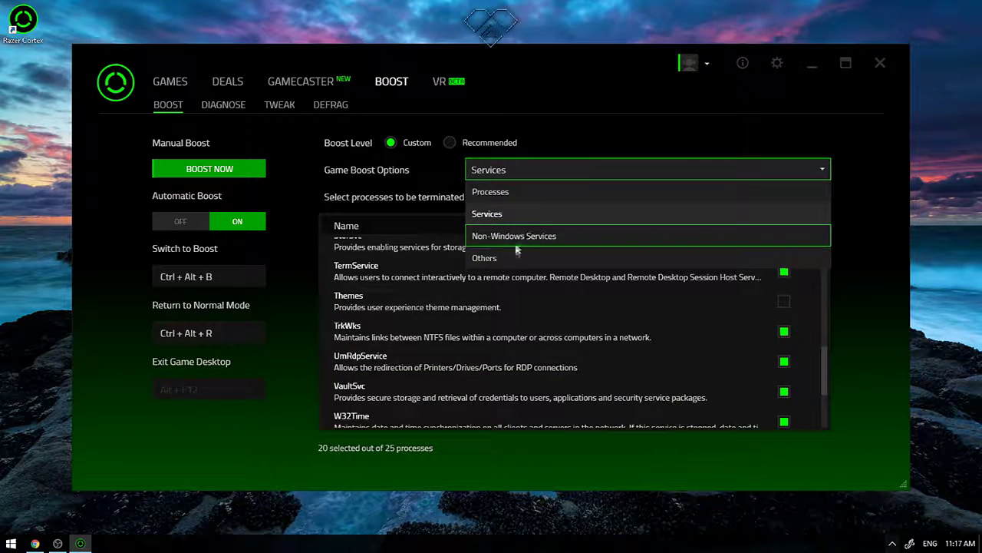
click(513, 256)
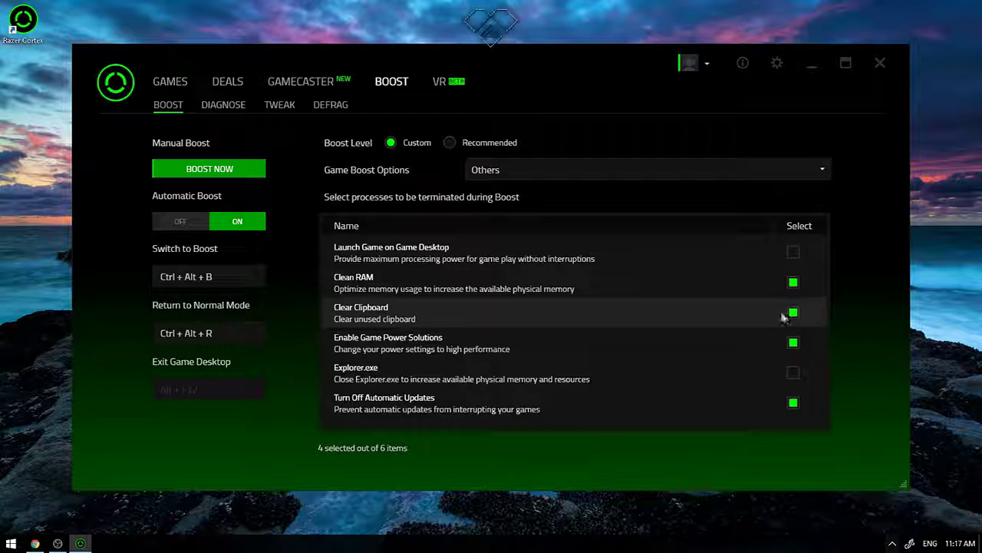
click(794, 373)
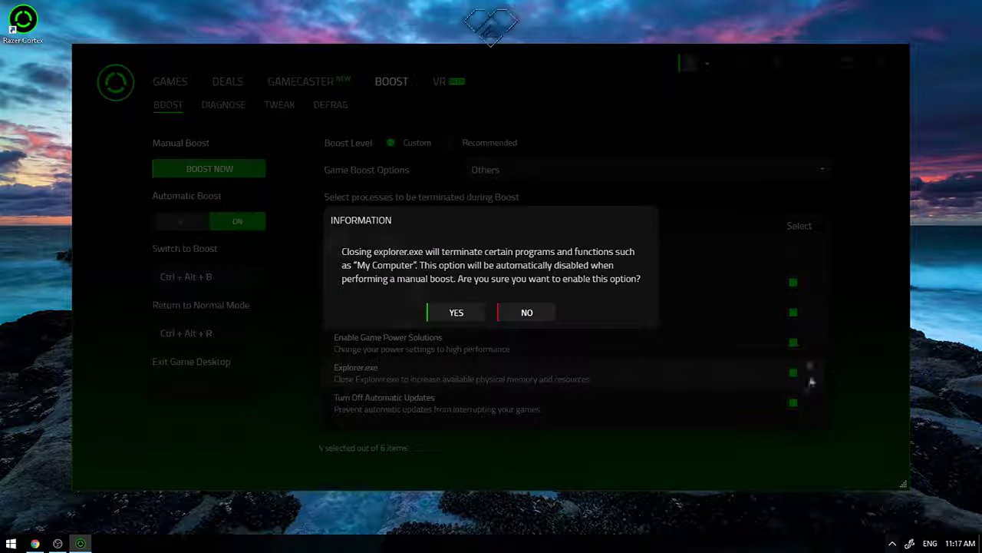
click(472, 315)
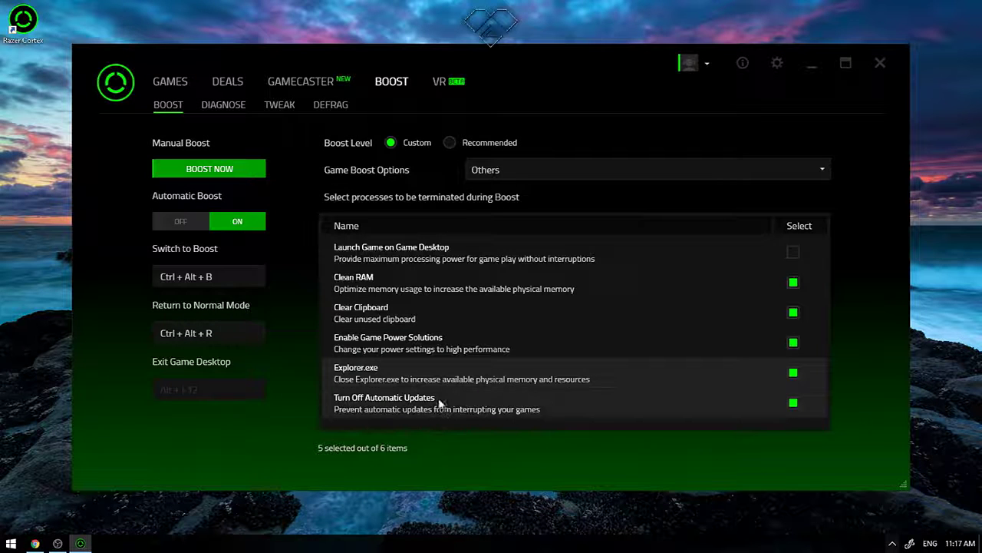
click(502, 167)
click(516, 237)
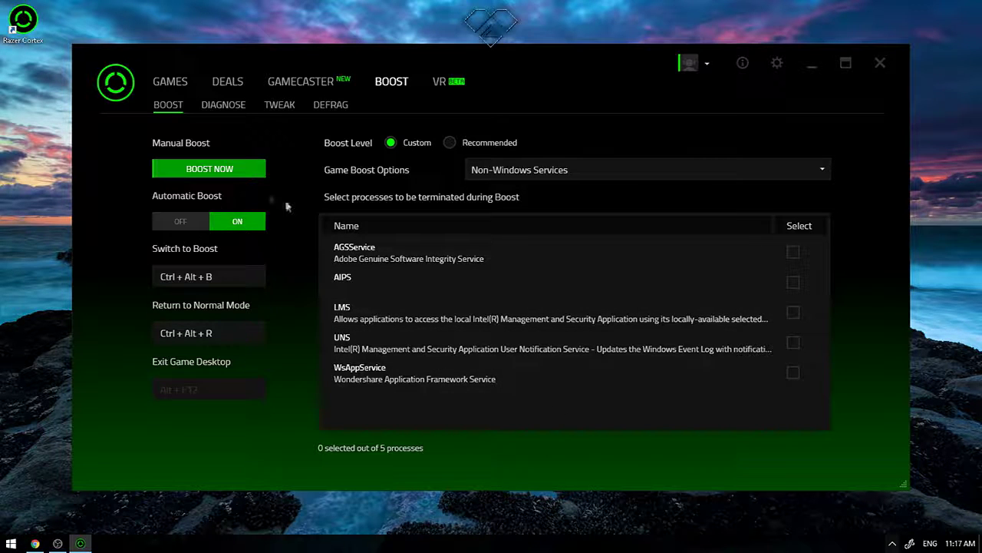
Go to the My Games library and start adding a game
click(167, 83)
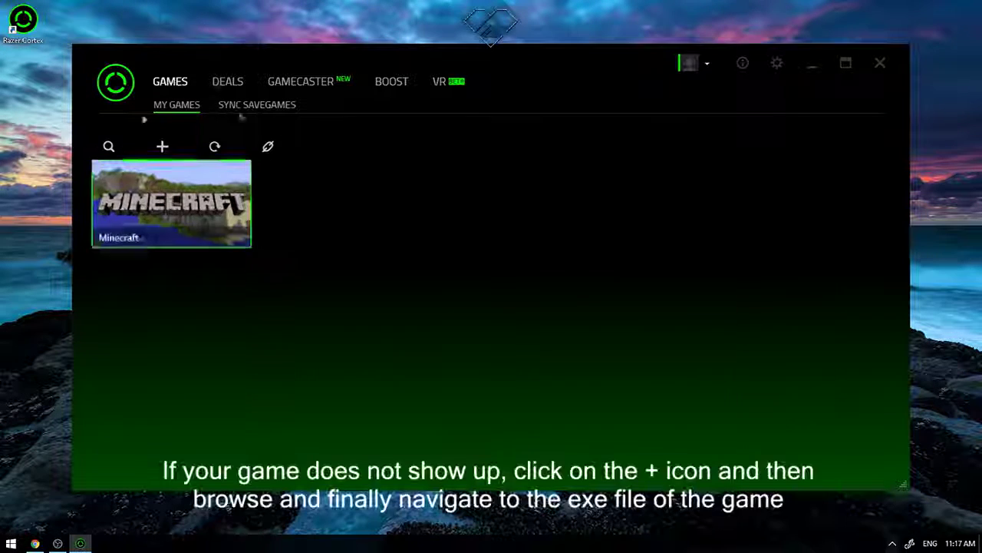
click(161, 146)
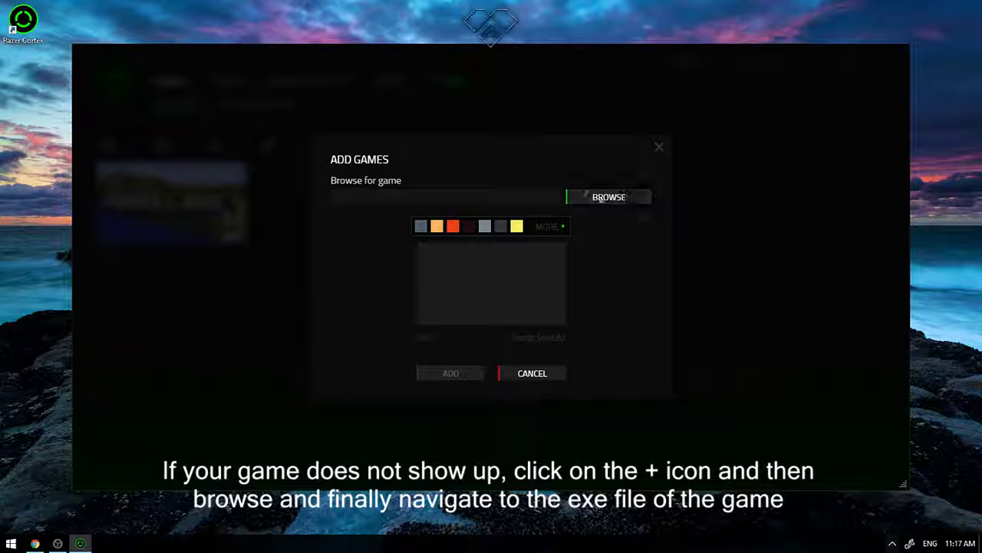
click(574, 194)
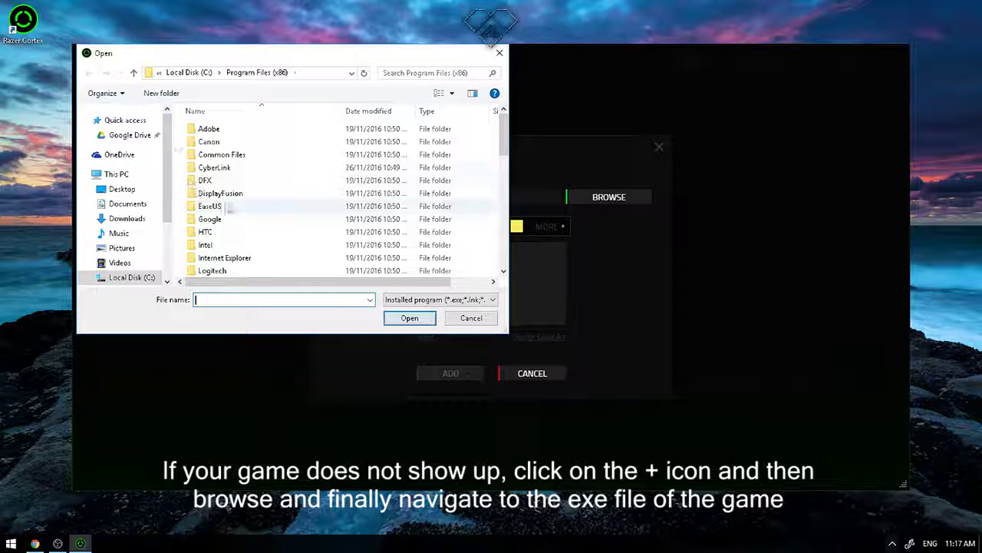
click(139, 234)
double_click(211, 130)
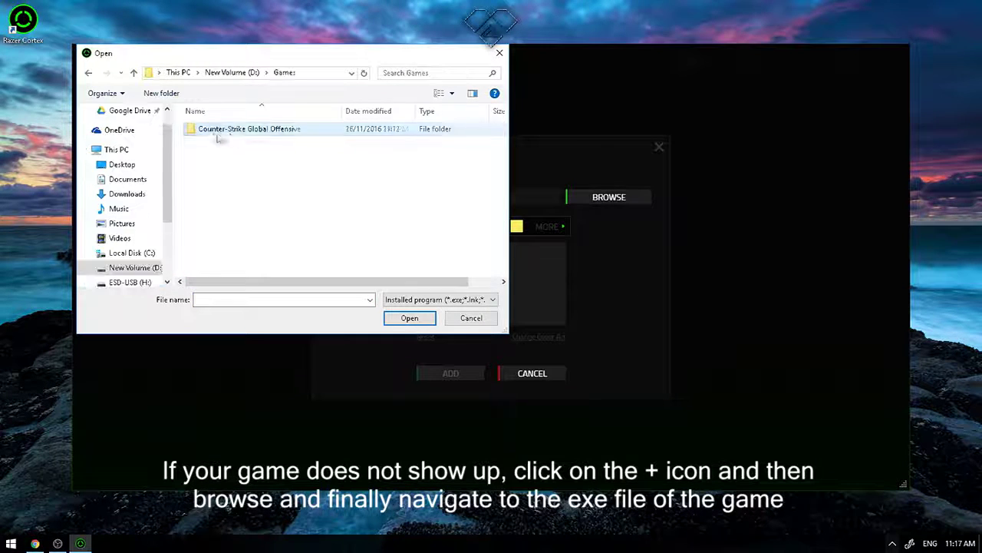
double_click(212, 132)
scroll(241, 245, down, 1)
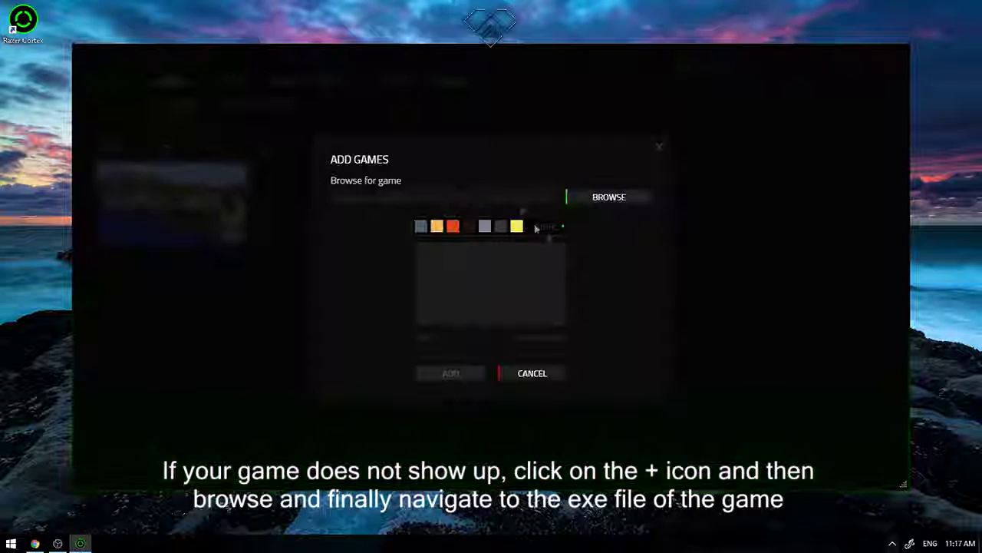
Choose Loader.exe from D:\Games\Counter-Strike Global Offensive as the game to add
click(609, 197)
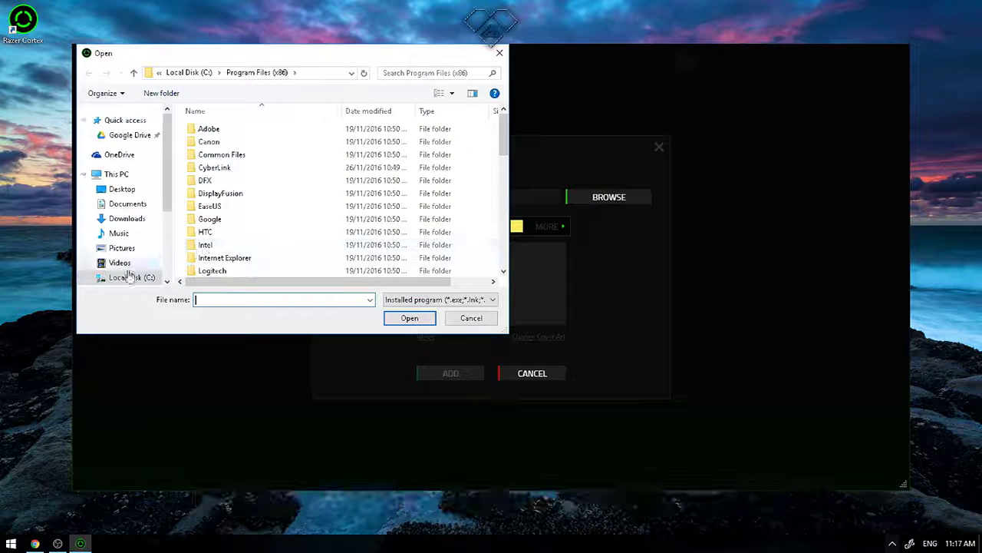
scroll(131, 279, down, 1)
click(135, 267)
double_click(208, 128)
double_click(211, 128)
scroll(215, 230, down, 1)
click(215, 257)
click(409, 317)
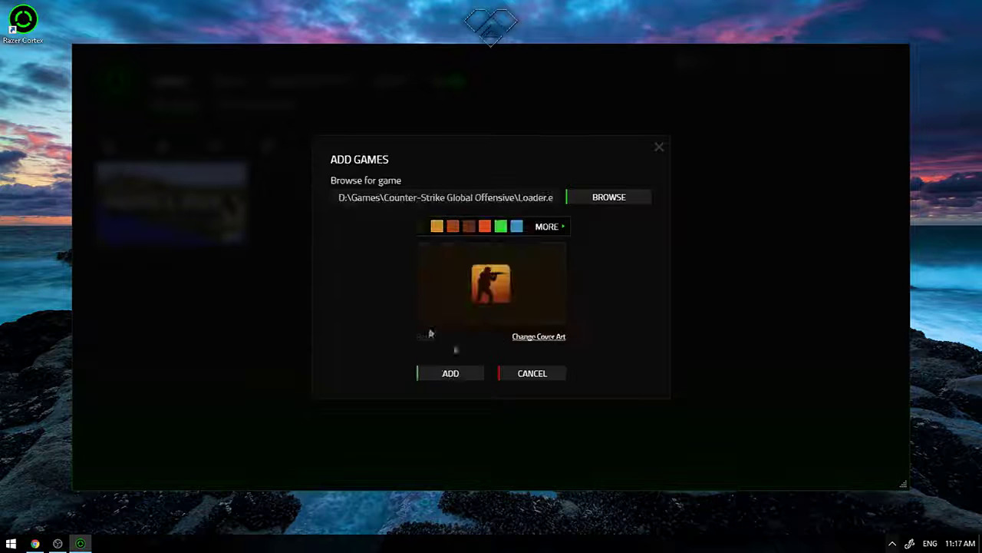
Give the game's cover a brownish-orange background, add the game to the library, and dismiss the information message
click(498, 227)
click(455, 227)
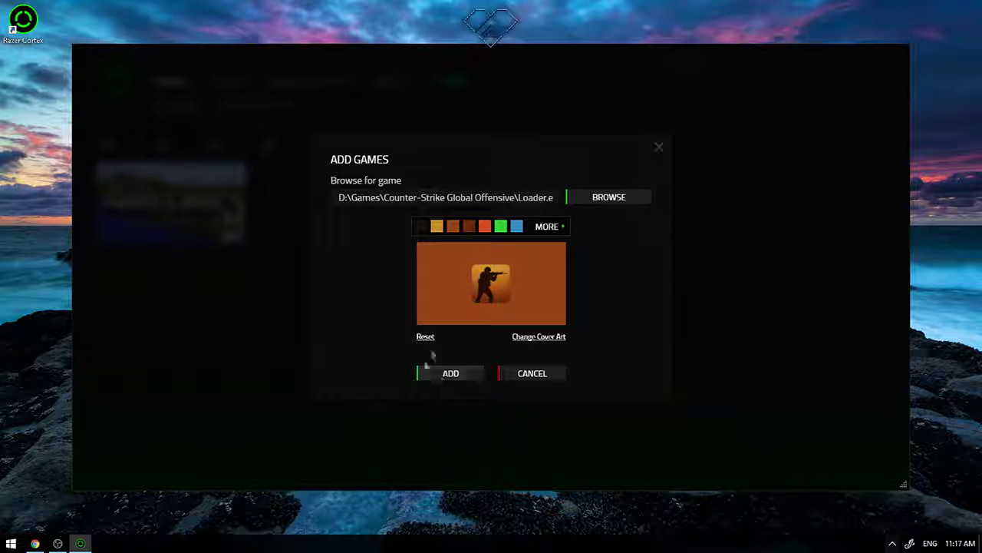
click(444, 376)
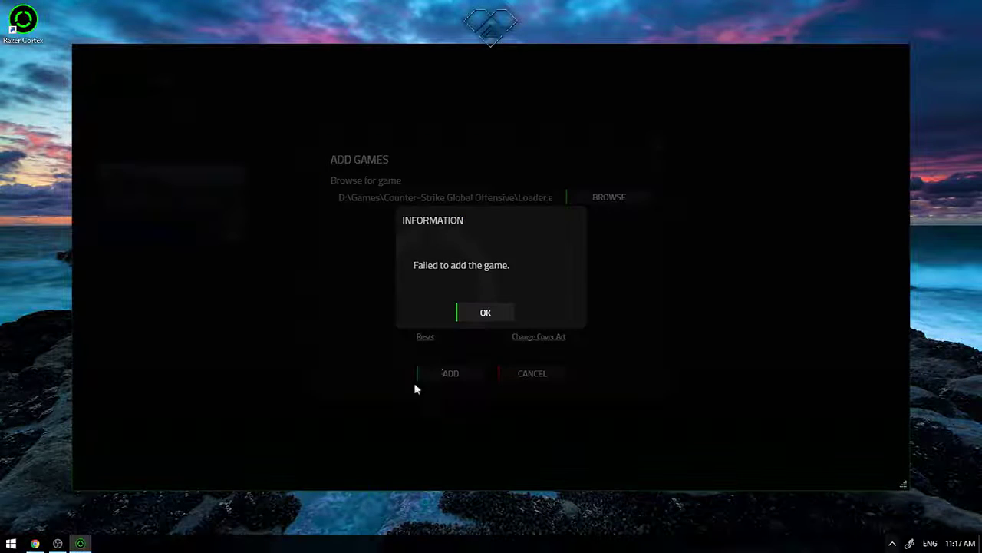
click(485, 313)
Add csgo_launcher.exe from D:\Games\Counter-Strike Global Offensive to the game library with its default cover
click(163, 147)
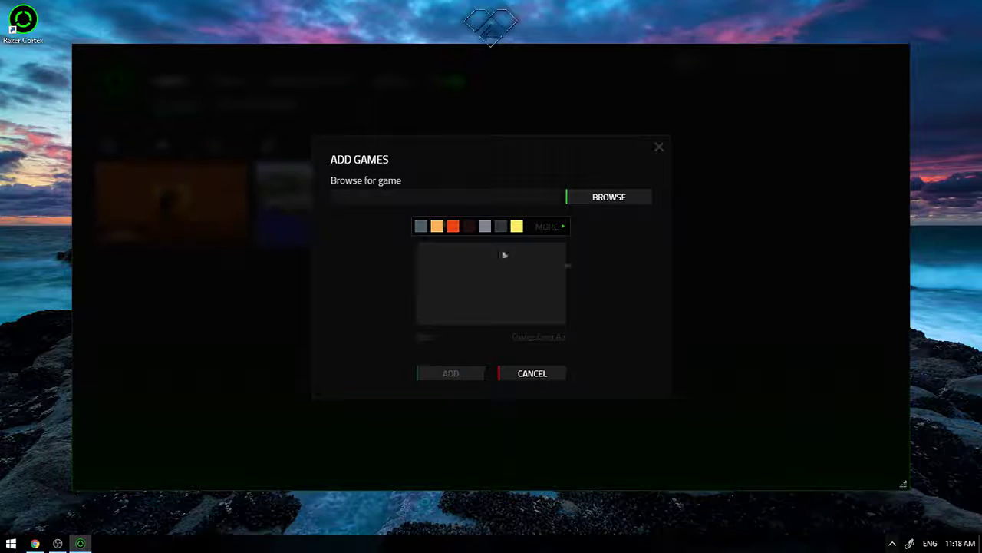
click(129, 267)
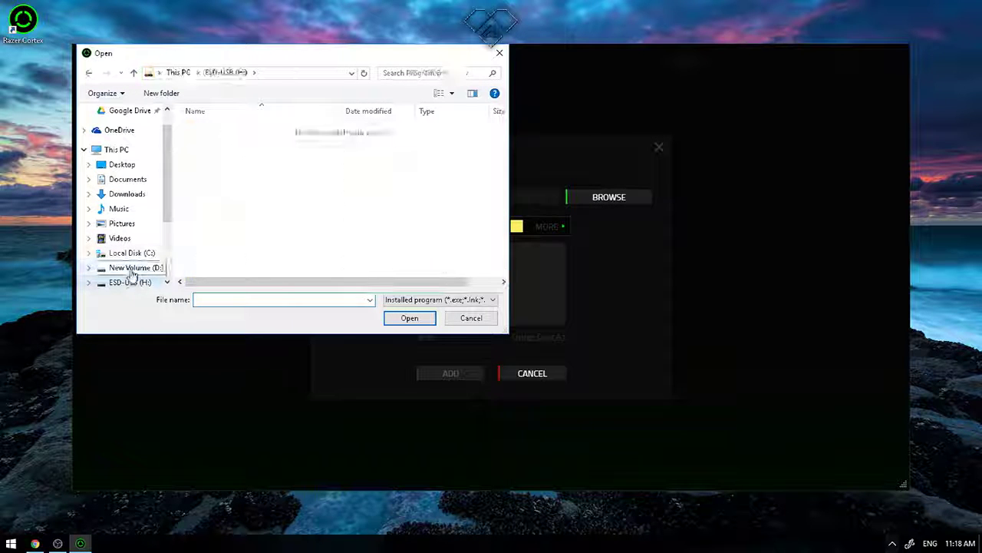
double_click(230, 131)
double_click(265, 131)
scroll(217, 269, down, 1)
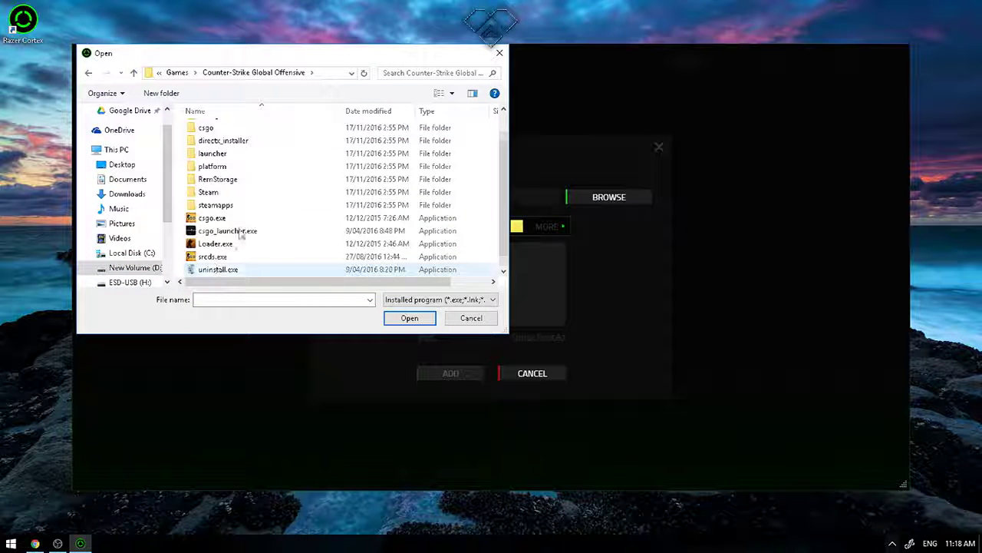
click(228, 231)
click(414, 317)
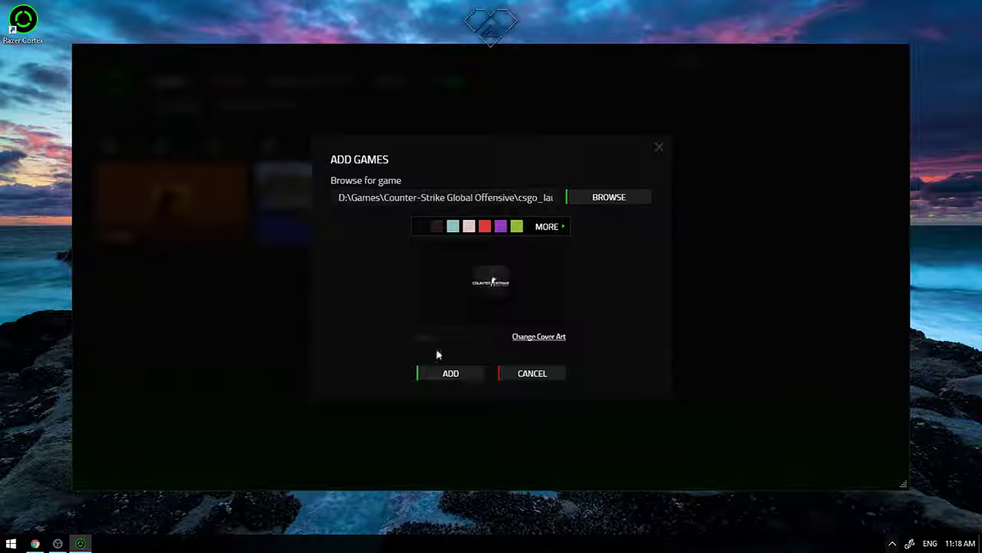
click(453, 375)
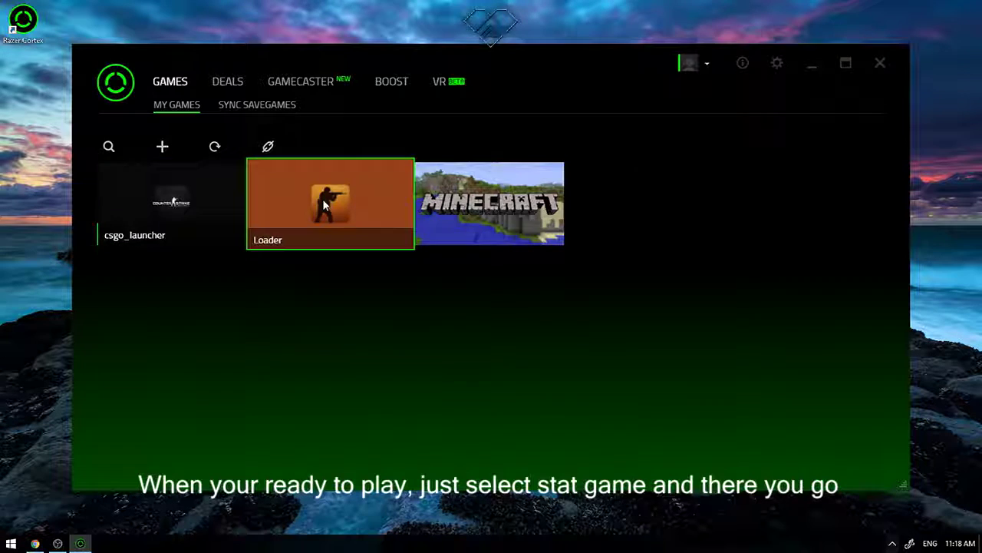
View the Start Game option on the Loader and csgo_launcher game pages, and close Razer Cortex
click(269, 226)
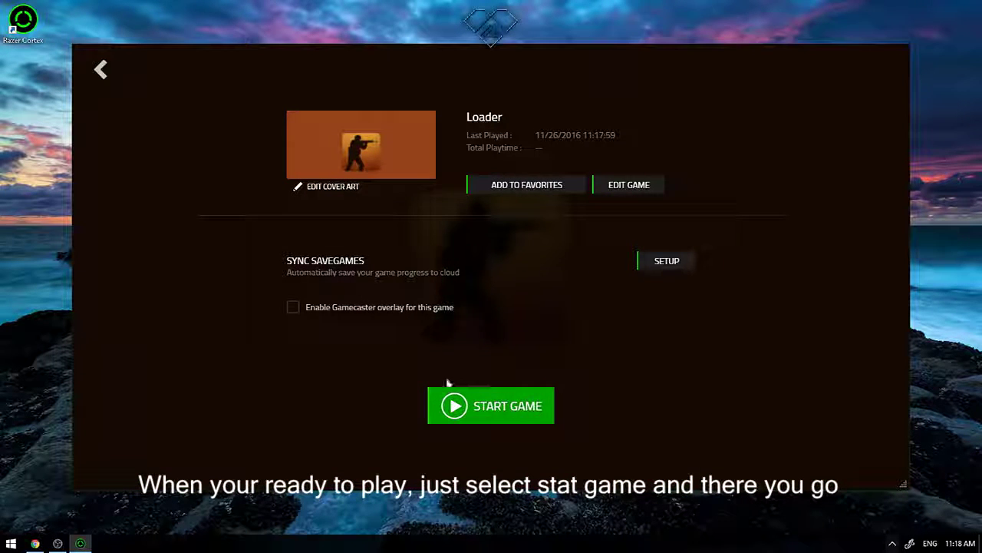
click(101, 69)
click(109, 173)
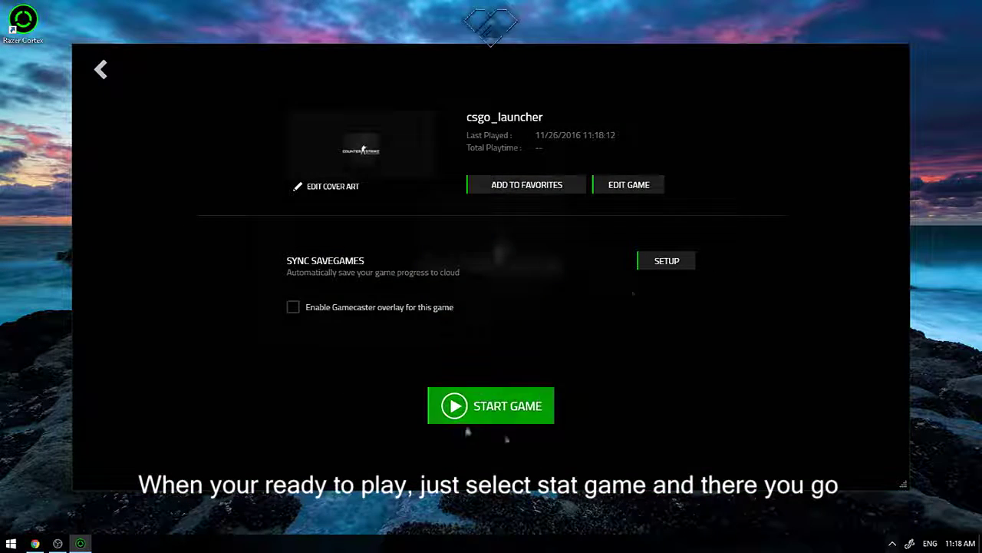
click(473, 411)
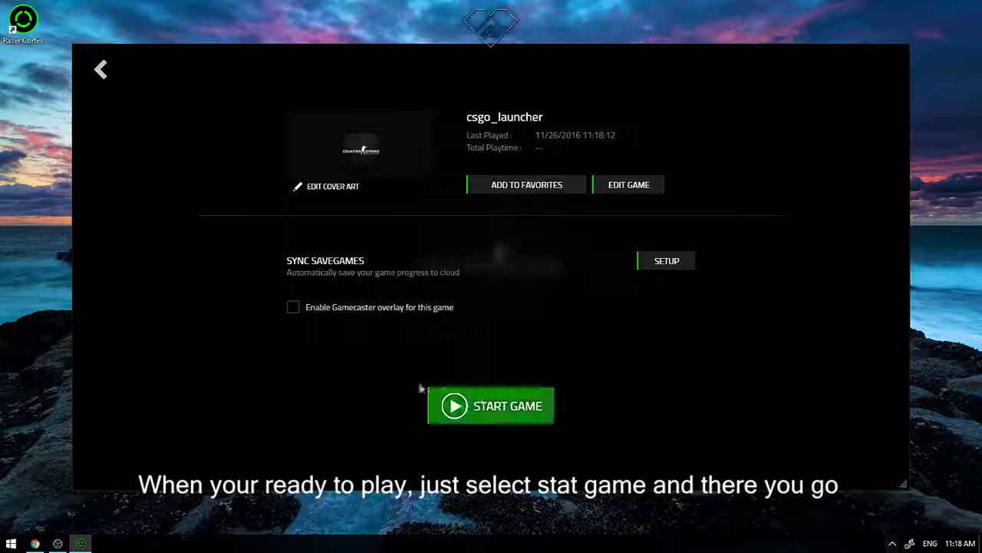
click(100, 70)
click(881, 64)
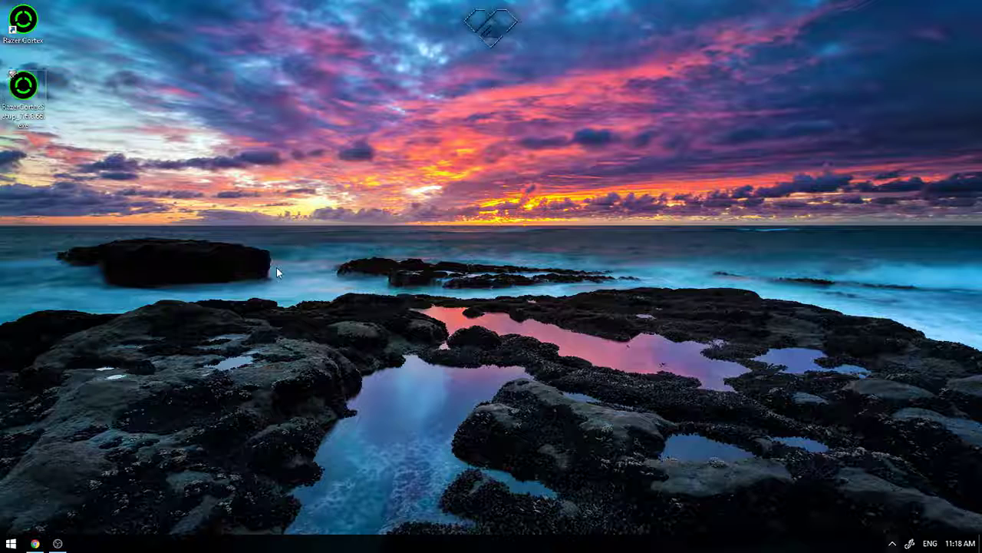